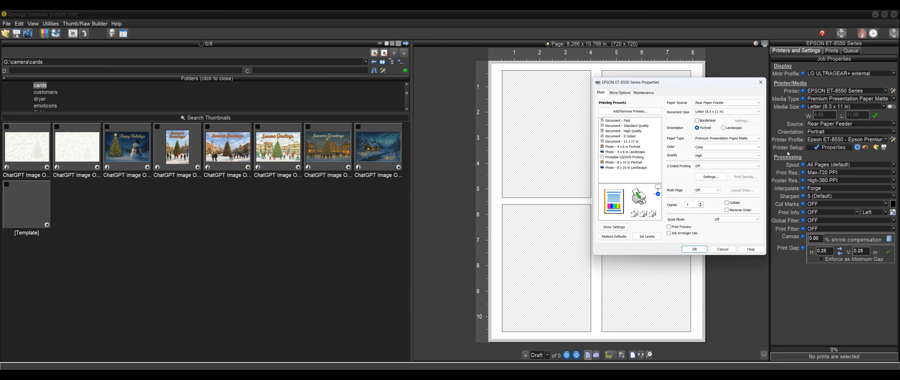
# Check the custom color correction mode in the EPSON ET-8550 driver's advanced settings, leaving the driver properties without applying changes.
pyautogui.click(619, 93)
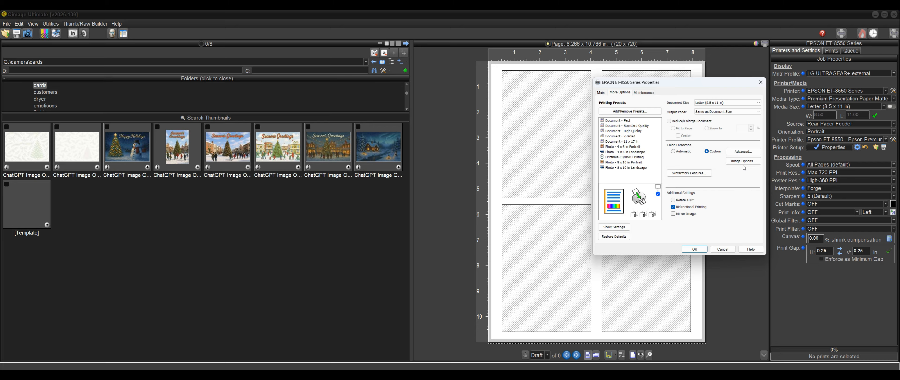
pyautogui.click(738, 153)
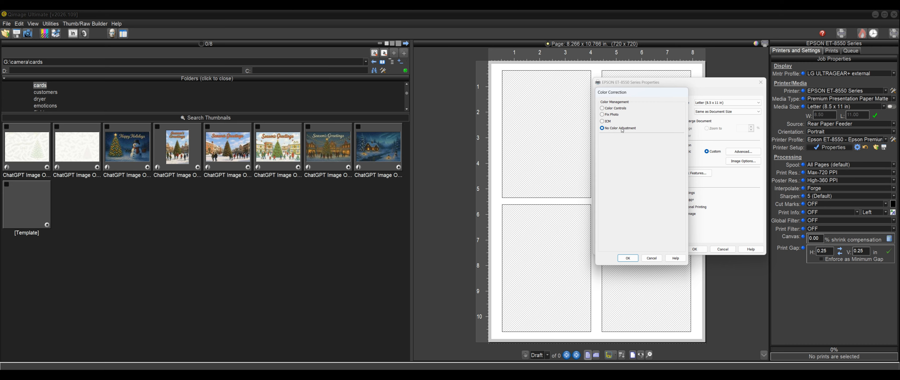
pyautogui.click(652, 257)
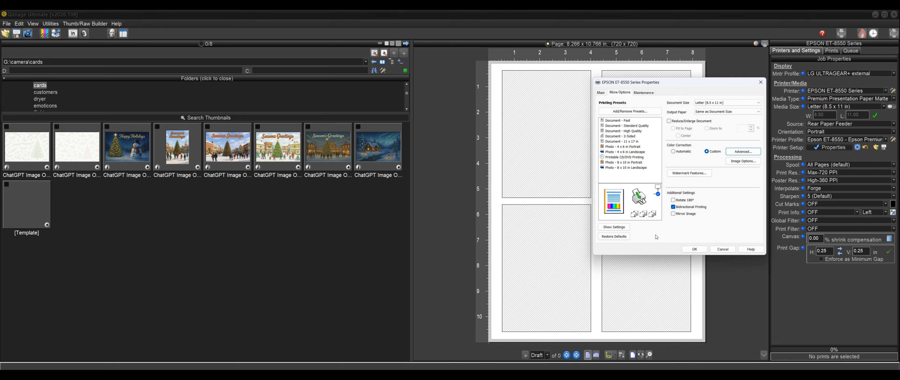
pyautogui.click(730, 251)
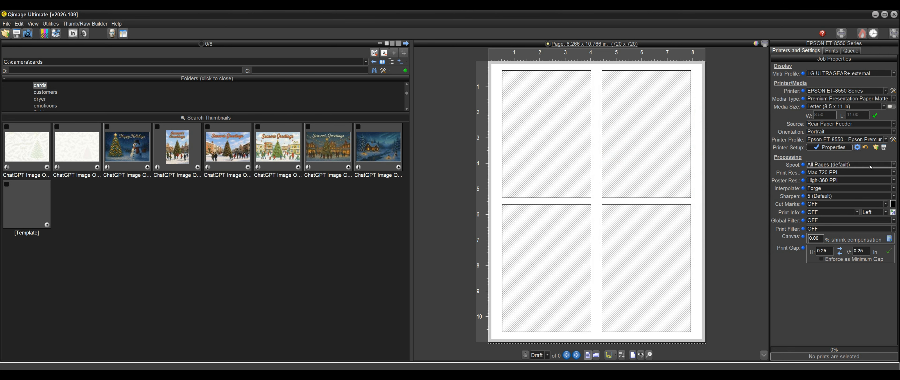
# Set the printer profile to let the printer/driver manage color, and check the color management mode in the Epson driver's advanced color correction.
pyautogui.click(884, 141)
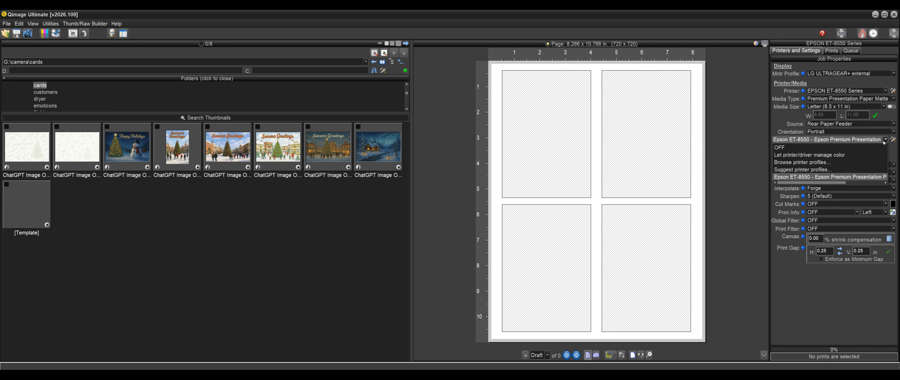
pyautogui.click(831, 155)
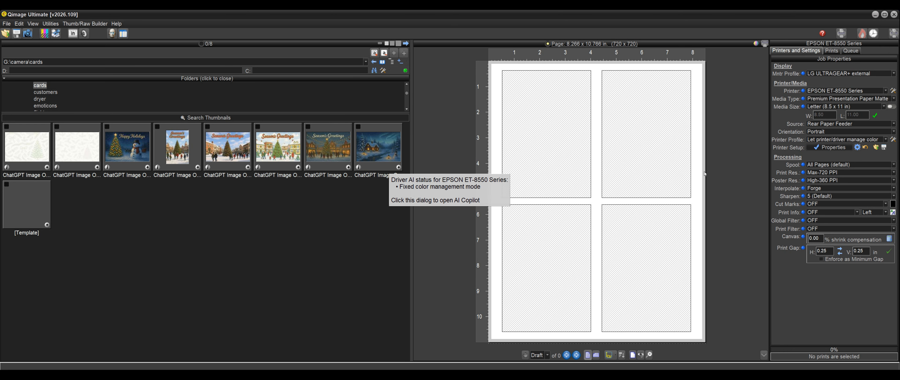
pyautogui.click(827, 148)
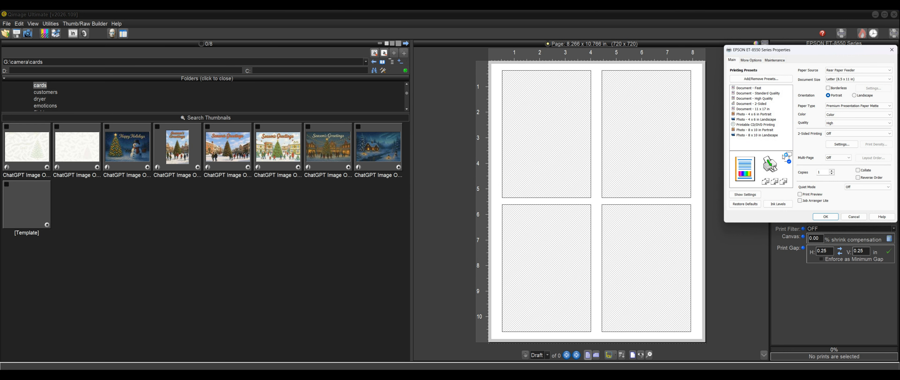
pyautogui.moveTo(802, 53); pyautogui.dragTo(657, 95)
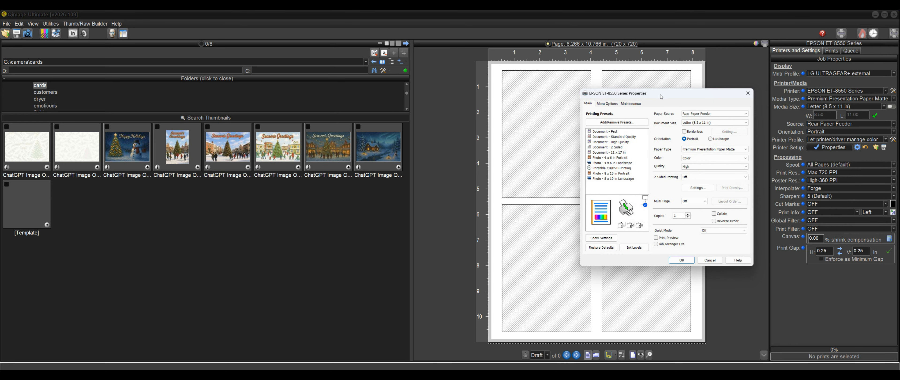
pyautogui.click(616, 104)
pyautogui.click(730, 163)
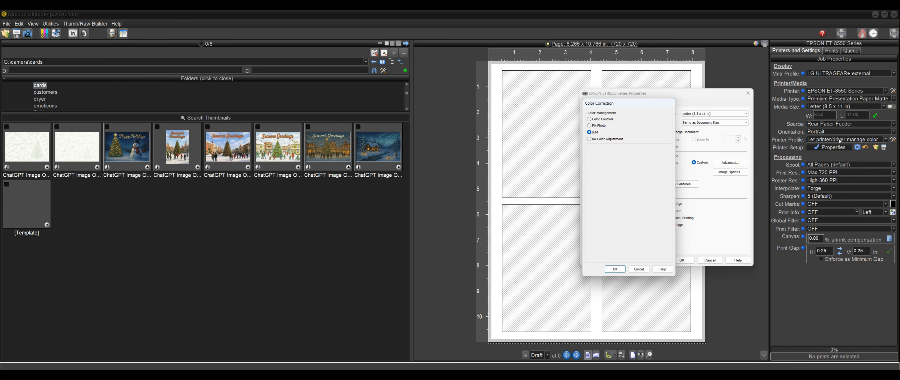
pyautogui.click(599, 139)
pyautogui.click(639, 269)
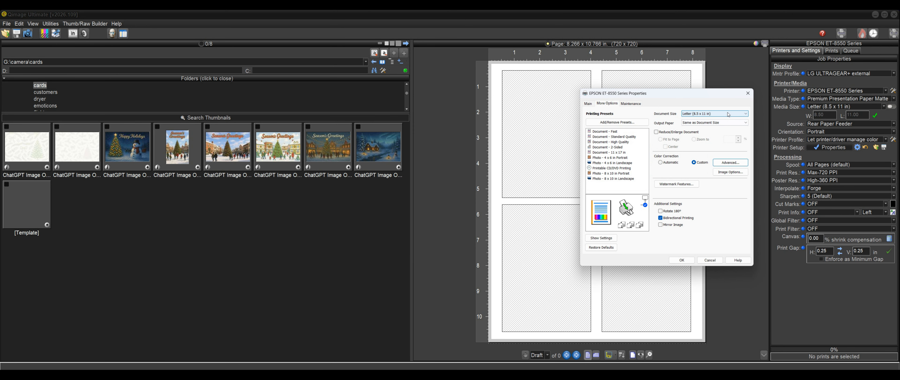
# Review the Epson driver's document sizes and change the page orientation to Landscape.
pyautogui.click(588, 104)
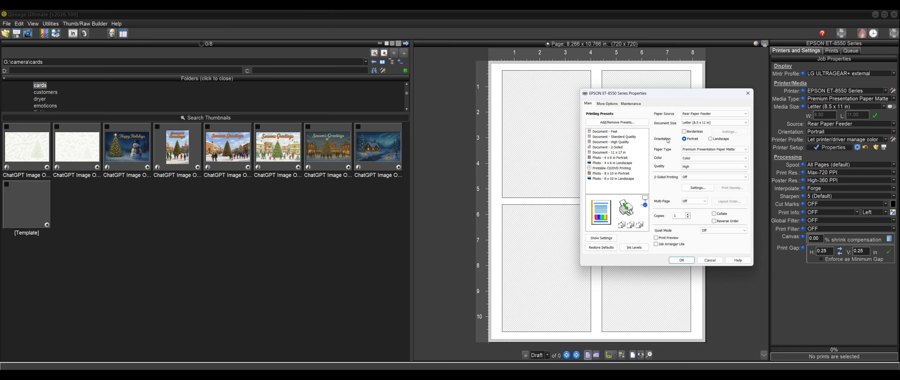
pyautogui.click(723, 123)
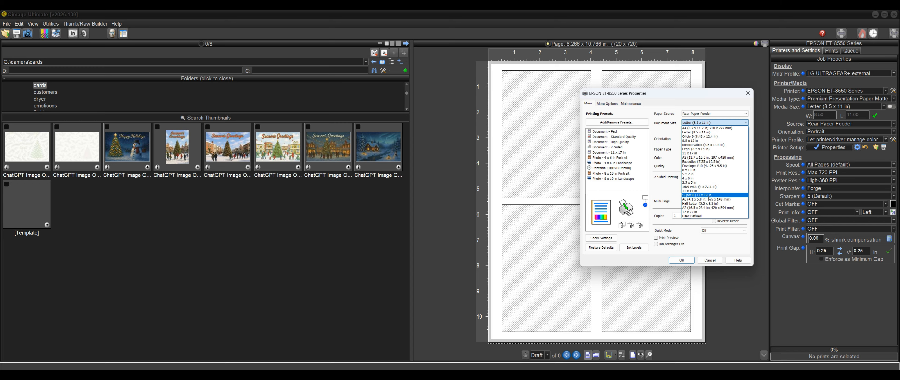
pyautogui.click(712, 101)
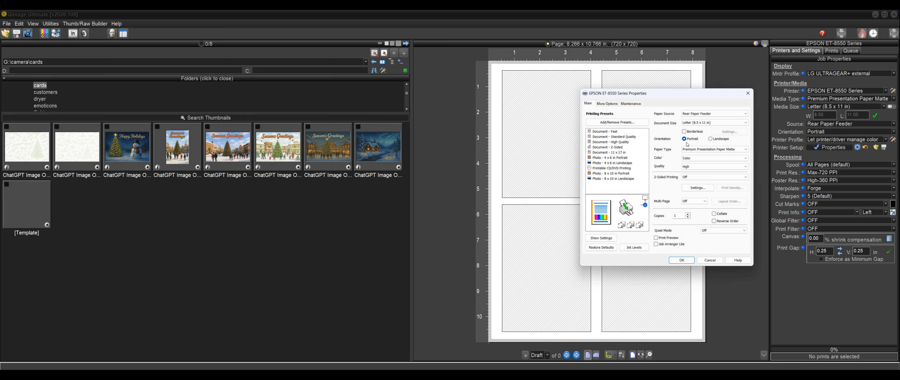
pyautogui.click(710, 139)
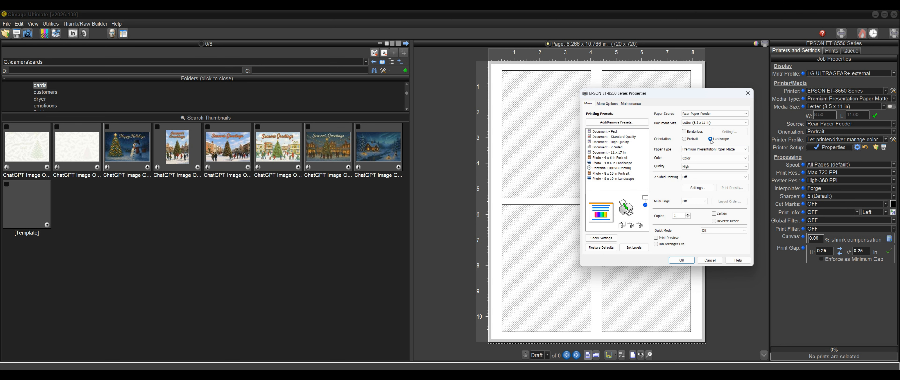
pyautogui.click(682, 260)
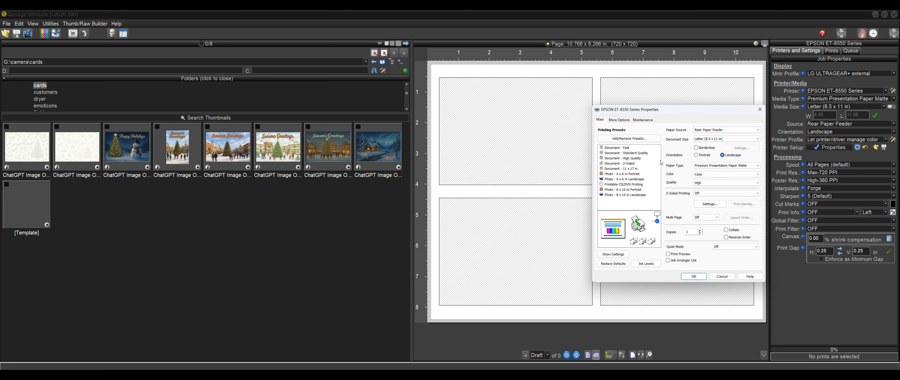
# Try Letter (8.5 x 11 in) as the Epson driver's output paper, return it to Same as Document Size, and cancel the properties.
pyautogui.click(622, 120)
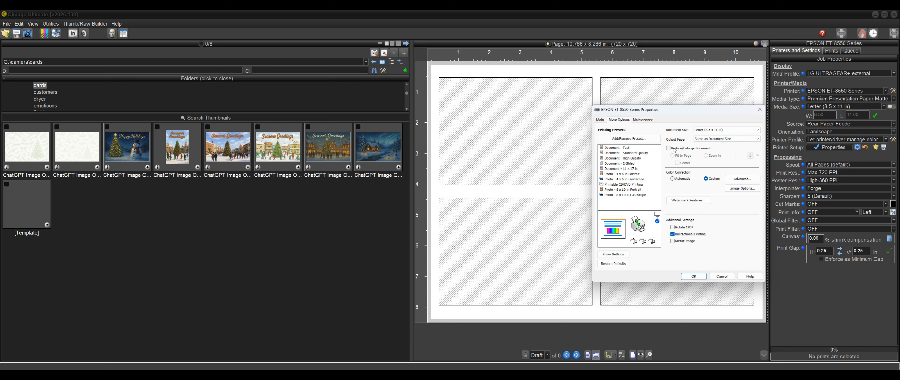
pyautogui.click(715, 140)
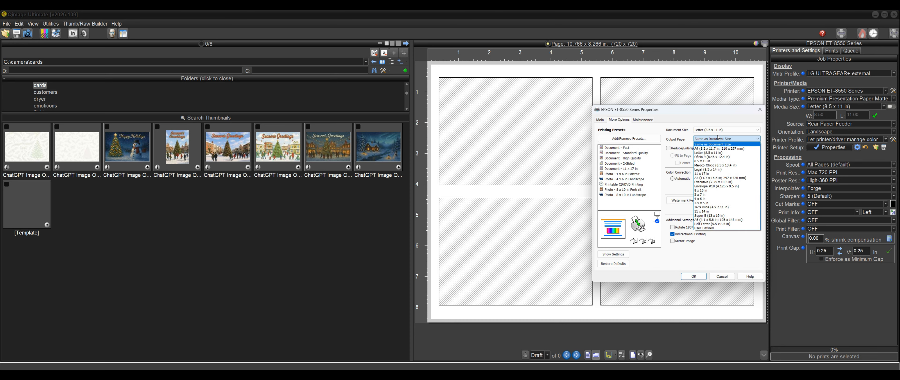
pyautogui.click(724, 153)
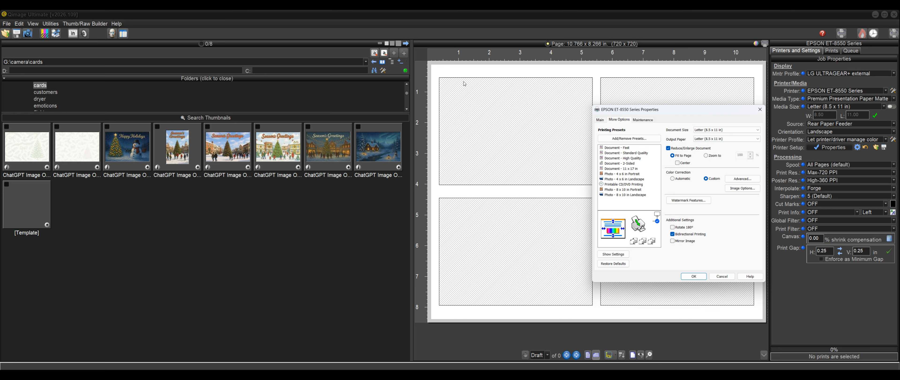
pyautogui.click(710, 141)
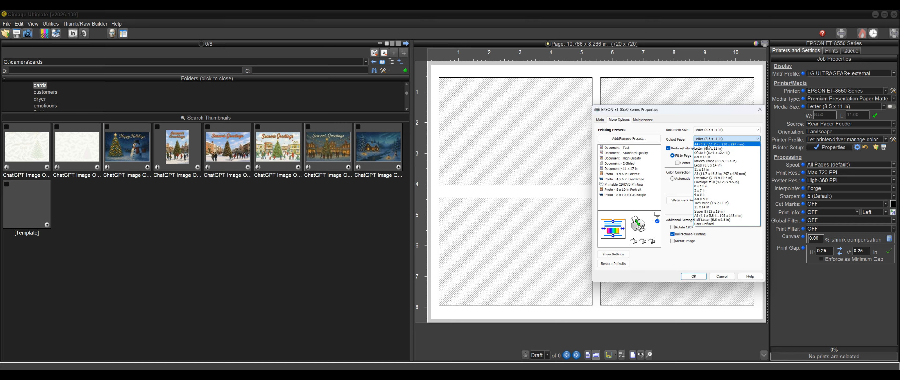
pyautogui.click(708, 142)
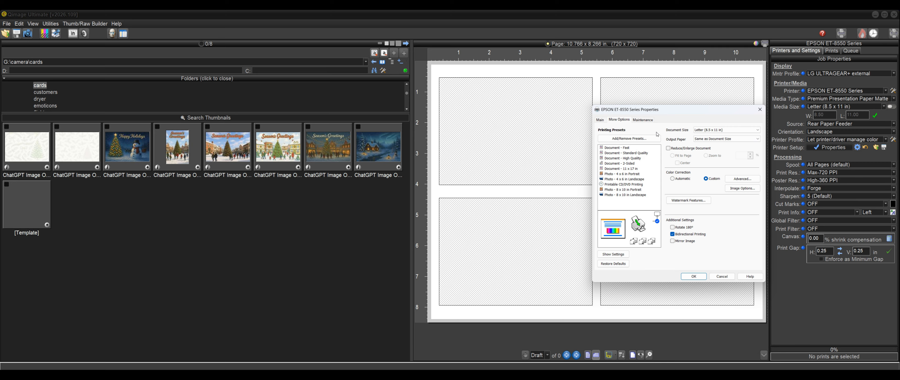
pyautogui.click(722, 276)
# Switch the printer to Canon G600 series and review the main and page setup options in its driver properties.
pyautogui.click(871, 91)
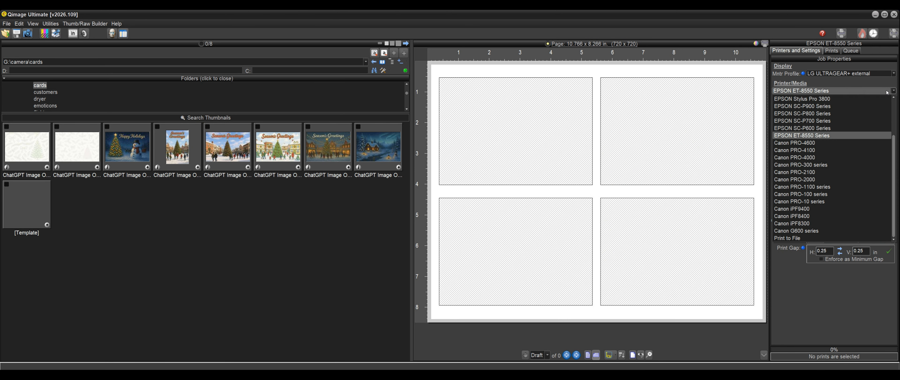
pyautogui.click(811, 231)
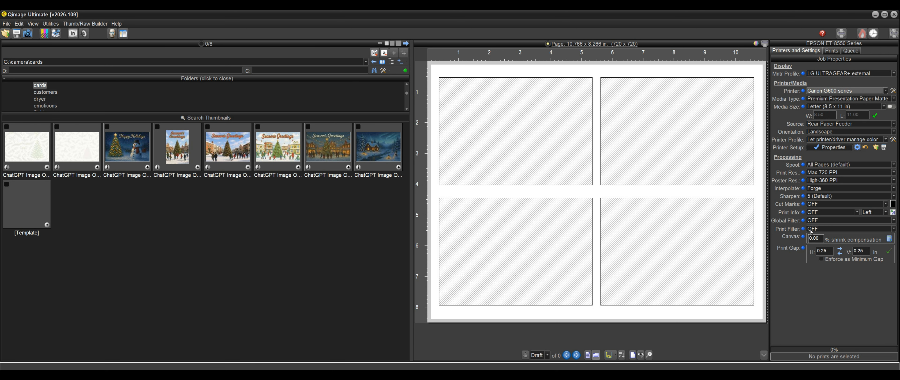
pyautogui.click(833, 147)
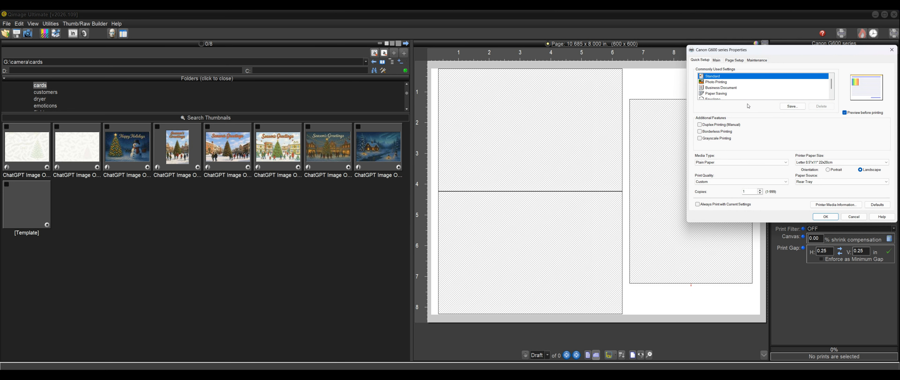
pyautogui.click(717, 61)
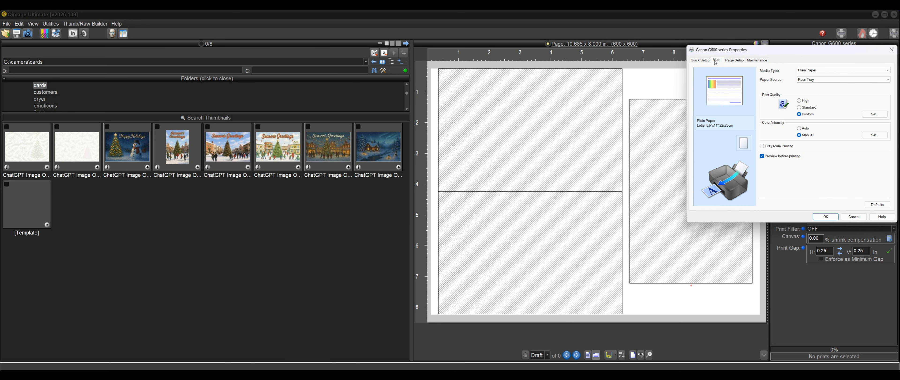
pyautogui.click(737, 60)
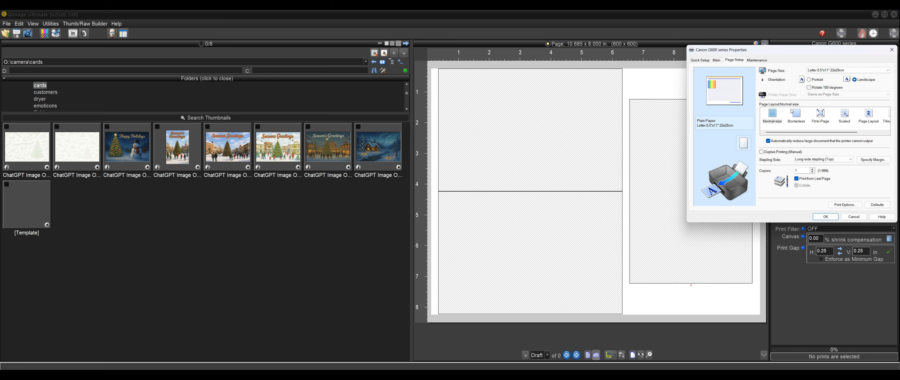
# Try the Fit-to-Page layout in the Canon G600 driver, return to Normal-size, and cancel the properties.
pyautogui.click(823, 116)
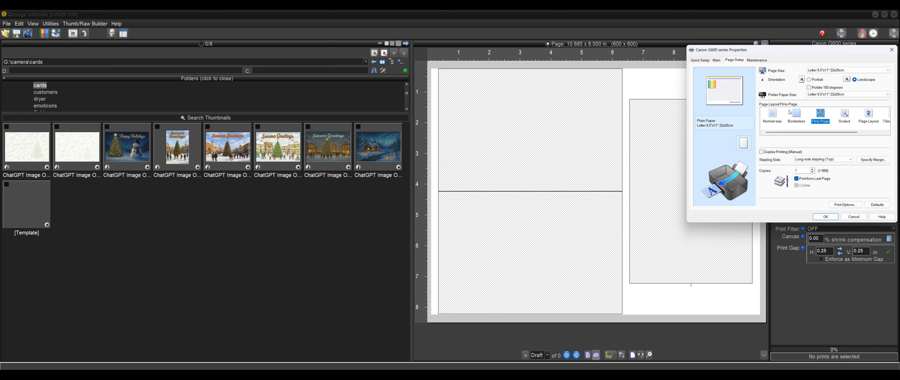
pyautogui.click(771, 114)
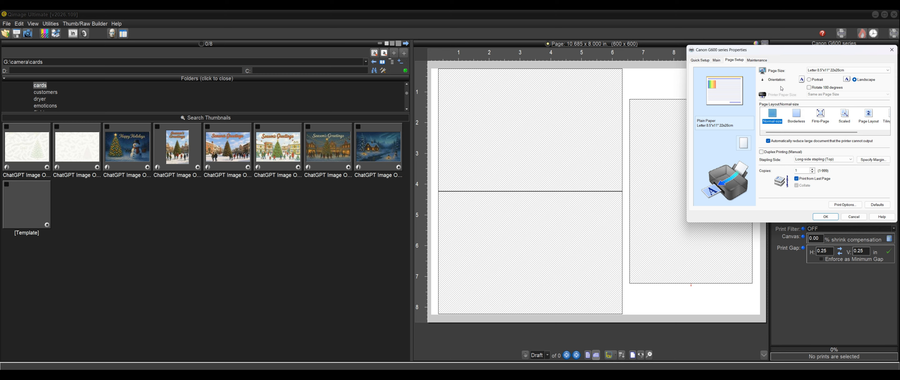
pyautogui.click(853, 217)
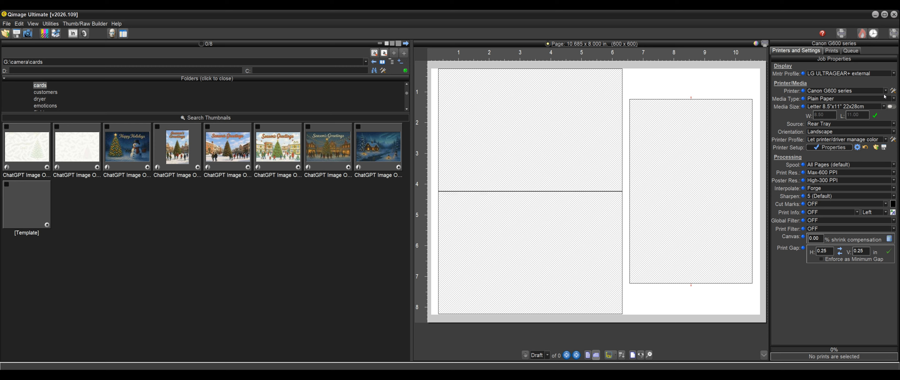
# Switch the printer to Canon PRO-2000 and open its driver properties.
pyautogui.click(853, 90)
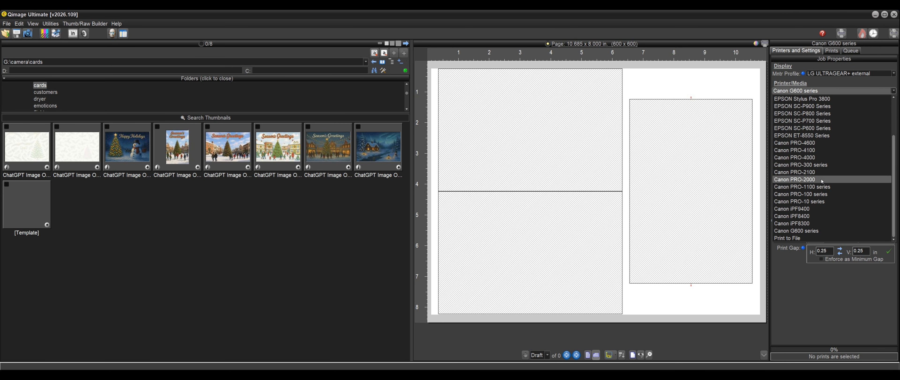
pyautogui.click(818, 179)
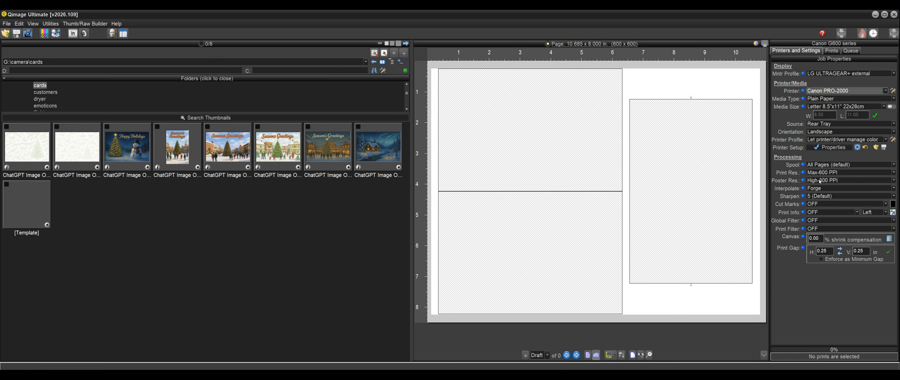
pyautogui.click(834, 148)
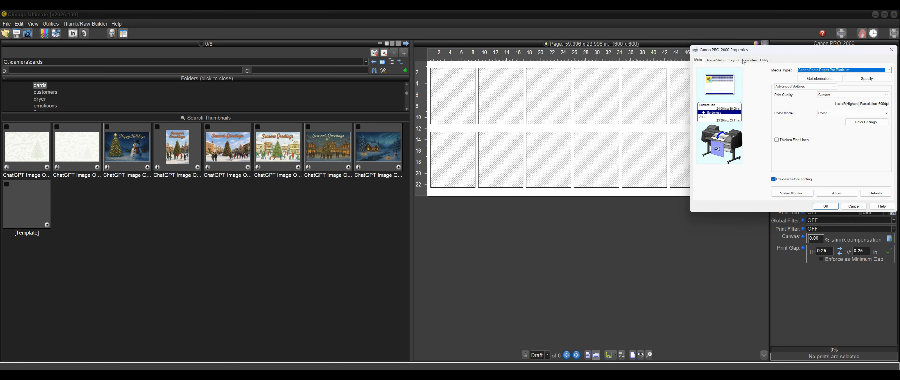
# Check FineZoom Settings in the Canon PRO-2000 driver's special layout settings and leave them without applying changes.
pyautogui.click(716, 60)
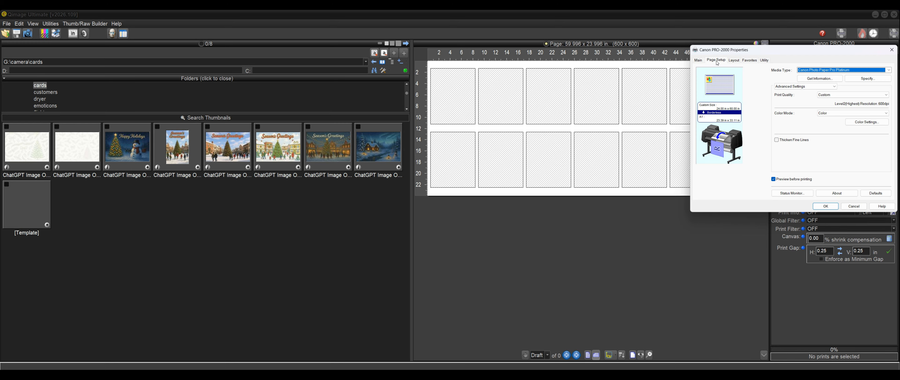
pyautogui.click(734, 61)
pyautogui.click(838, 193)
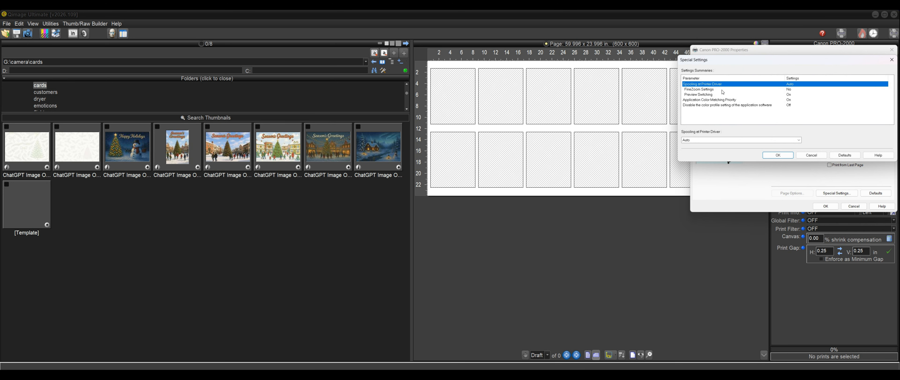
pyautogui.click(710, 89)
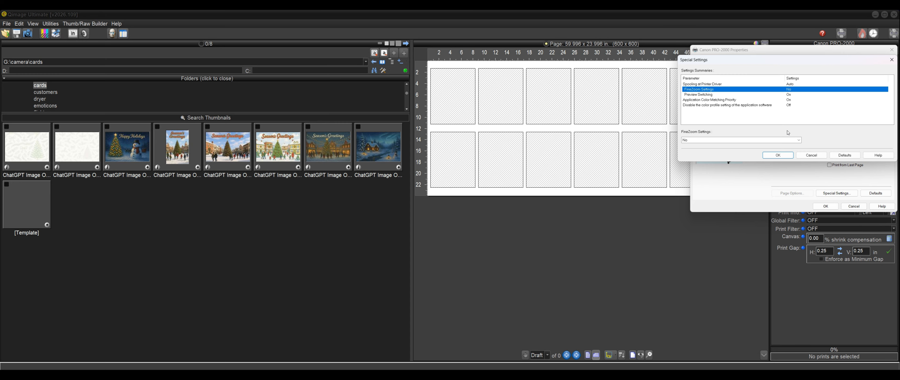
pyautogui.click(822, 155)
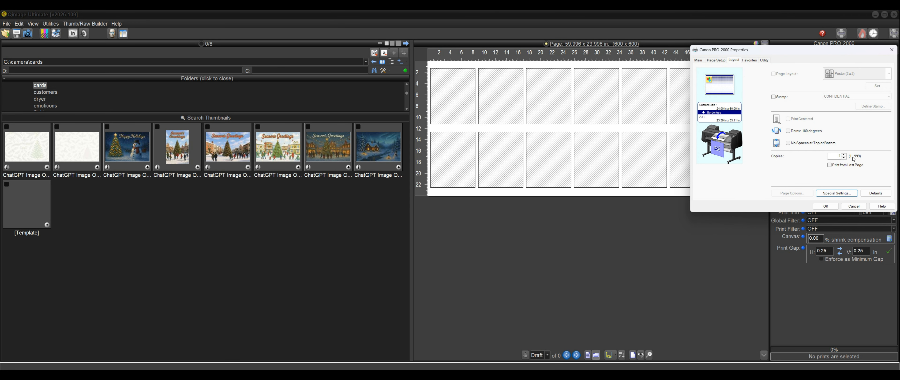
# Cancel the Canon PRO-2000 driver properties and switch the printer to Canon PRO-1100 series.
pyautogui.click(854, 206)
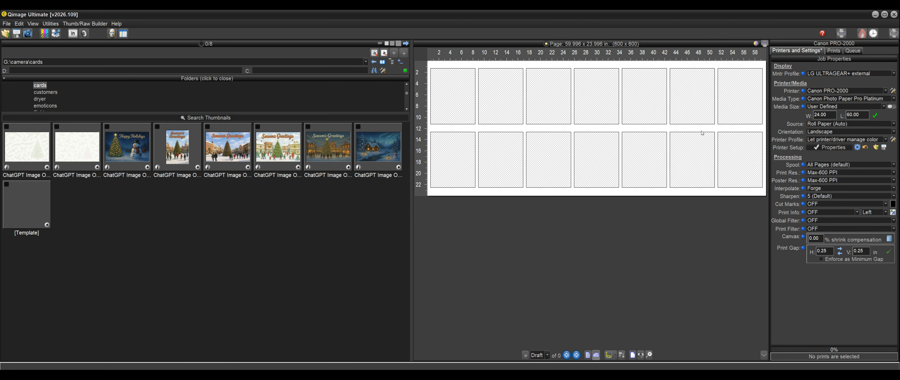
pyautogui.click(884, 91)
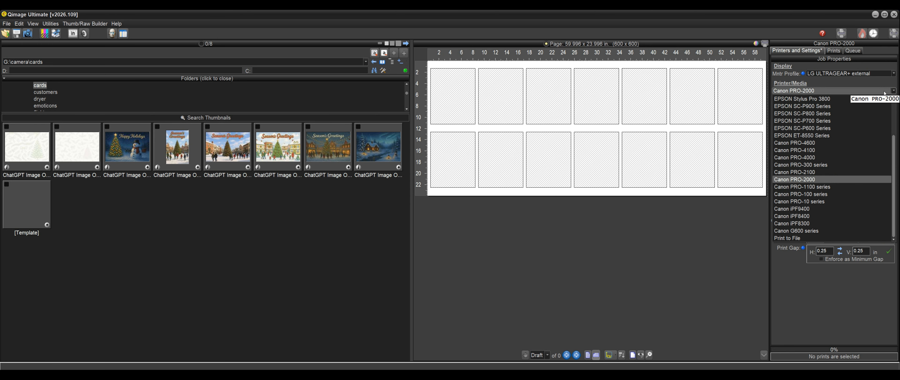
pyautogui.click(833, 186)
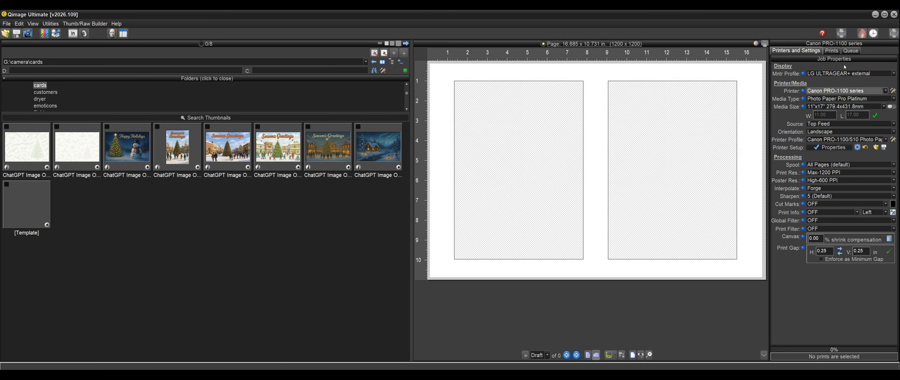
# Open the Canon PRO-1100 driver properties and review the basic, media/quality, maintenance and page setup options.
pyautogui.click(830, 147)
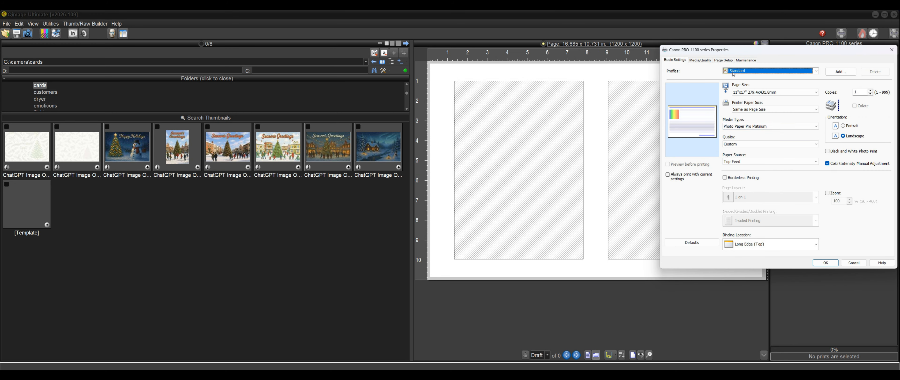
pyautogui.click(723, 60)
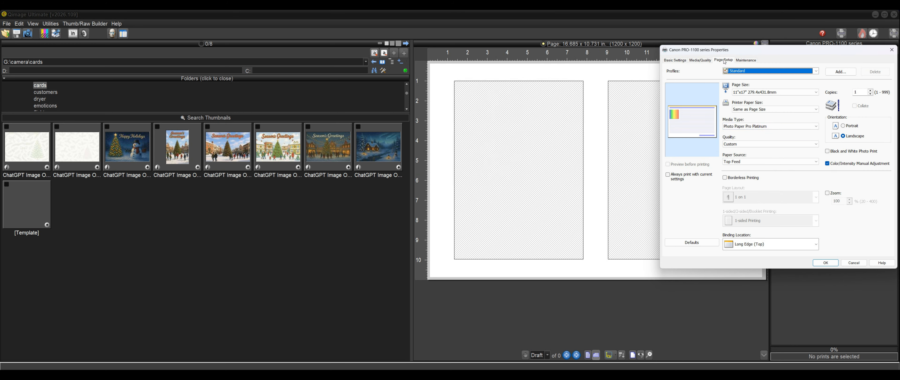
pyautogui.click(747, 60)
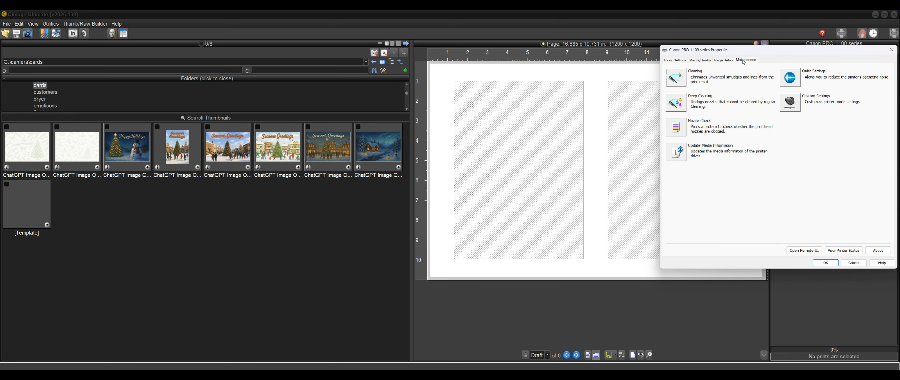
pyautogui.click(701, 60)
pyautogui.click(723, 60)
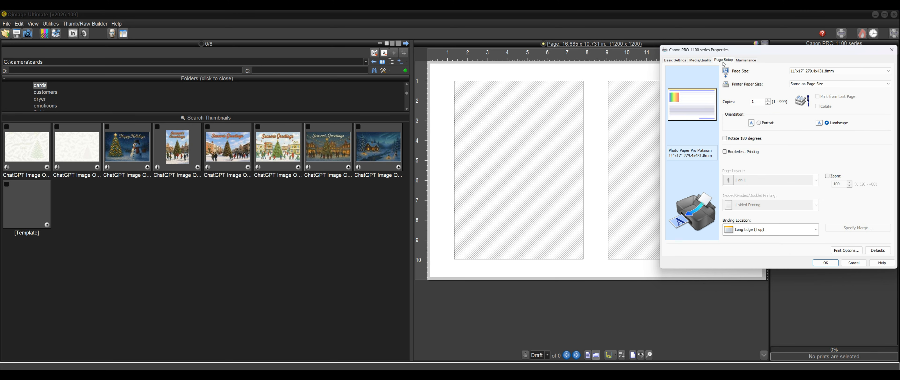
# Check the driver's Print Options, including the Unit of Print Data Processing choices, keep Recommended, and cancel out of the driver properties.
pyautogui.click(846, 250)
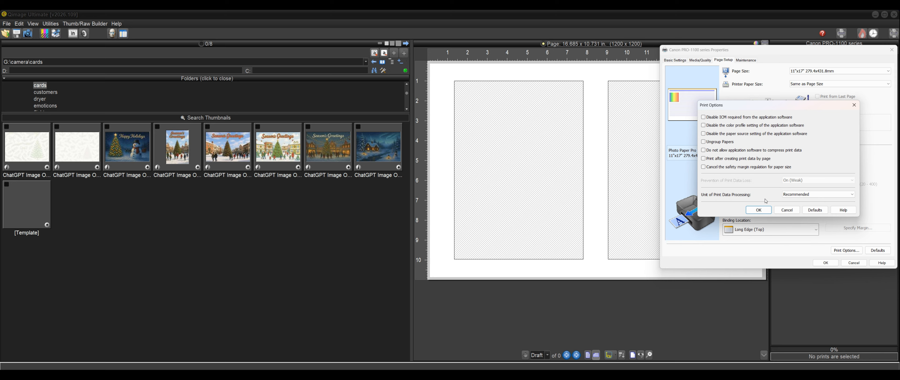
pyautogui.click(821, 195)
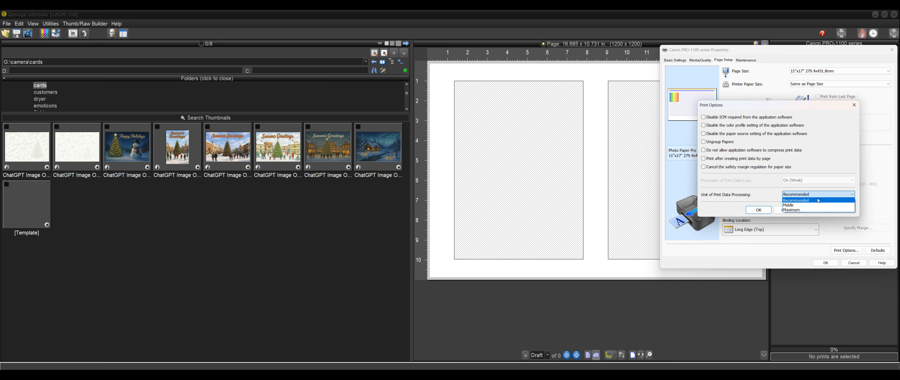
pyautogui.click(804, 202)
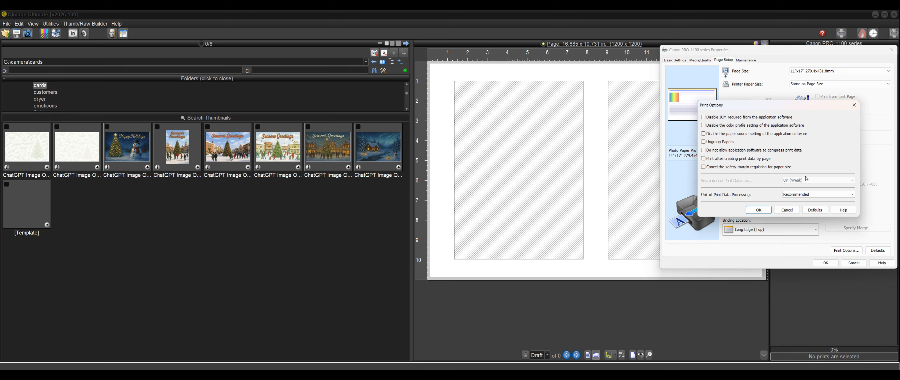
pyautogui.click(788, 211)
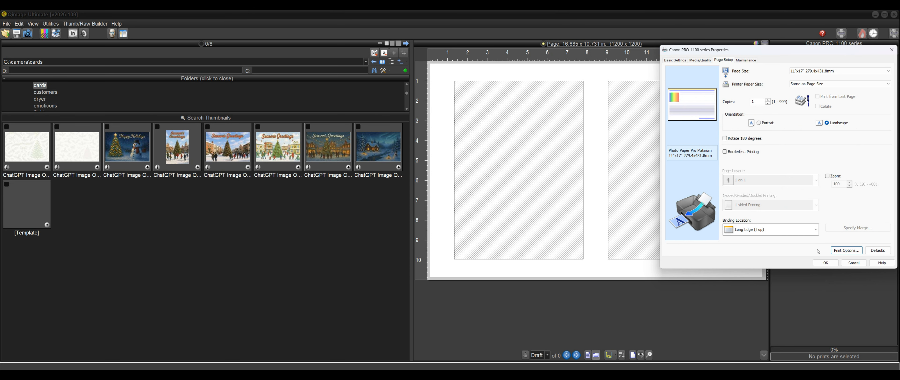
pyautogui.click(854, 262)
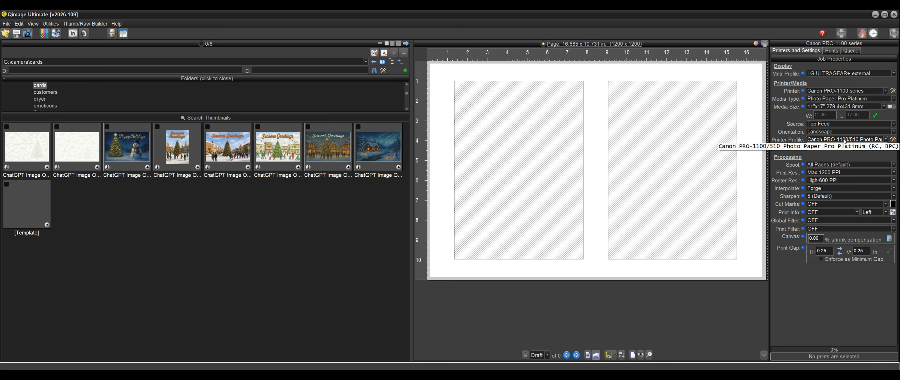
# Get suggested printer profiles, choose Canon PRO-1100/510 Photo Paper Pro Platinum, and accept the printer color management settings.
pyautogui.click(886, 139)
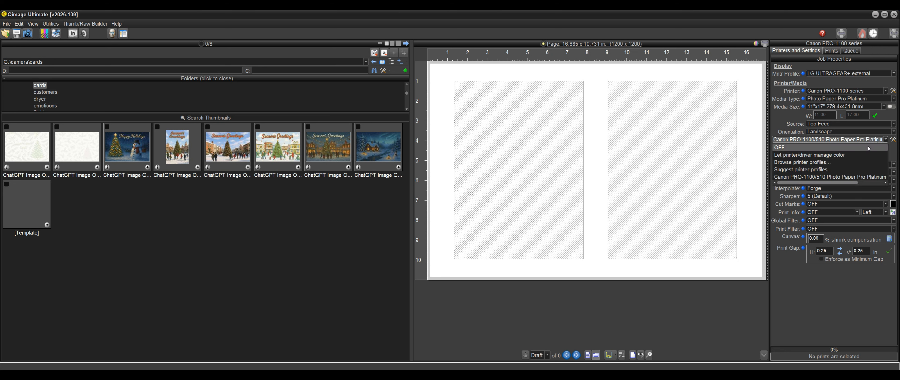
pyautogui.click(824, 170)
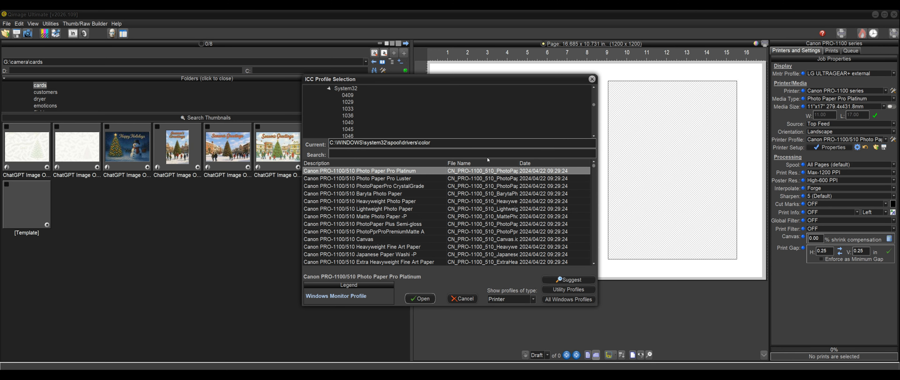
pyautogui.click(423, 298)
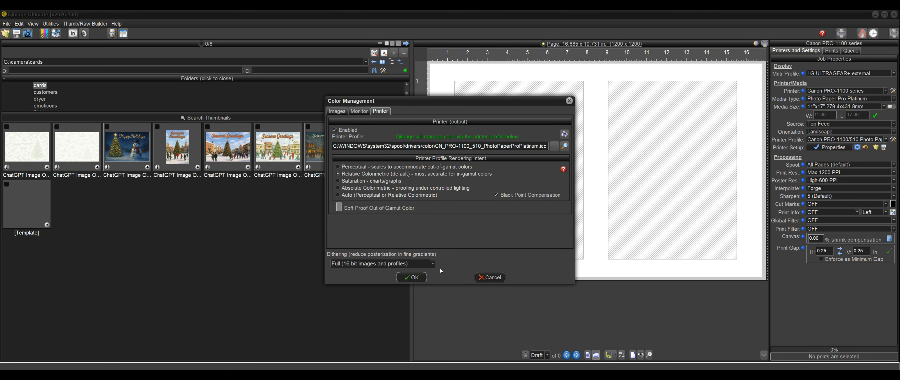
pyautogui.click(414, 278)
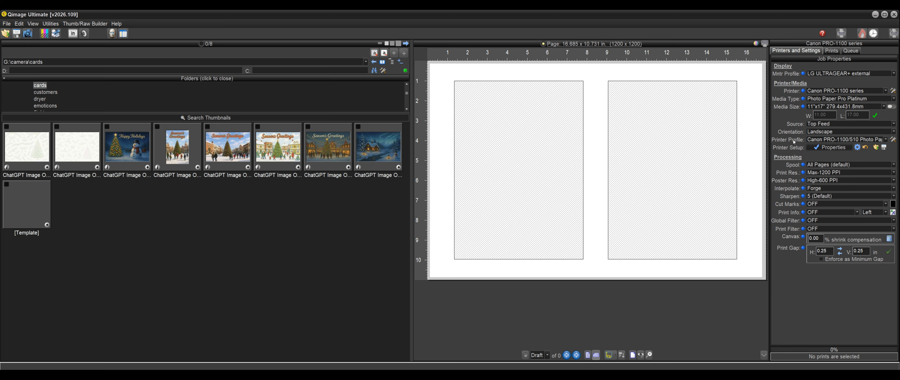
# Check the available printer profile choices, including letting the driver manage color, and leave the selection as it is.
pyautogui.click(836, 140)
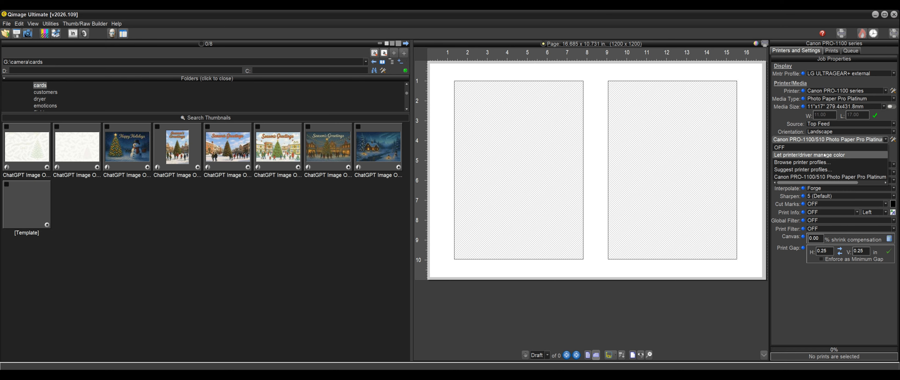
pyautogui.click(800, 132)
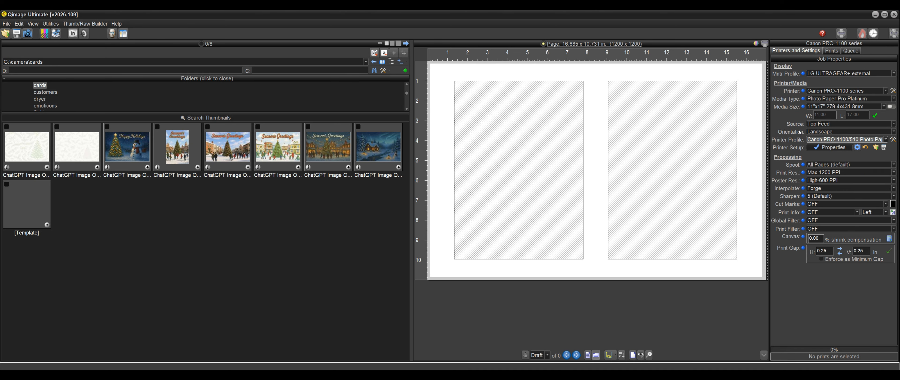